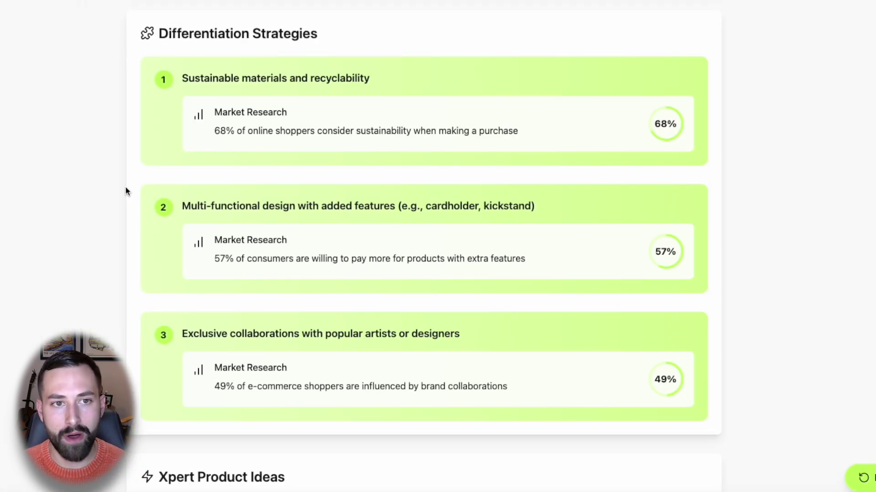
# Scroll to the Xpert Product Ideas: leather wallets, waterproof cases and biodegradable cases.
pyautogui.scroll(-1, 126, 188)
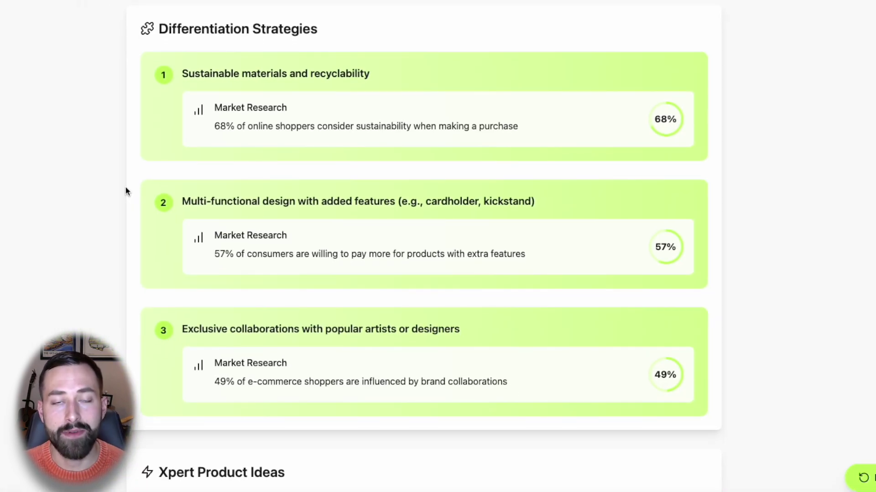
pyautogui.scroll(-10, 126, 188)
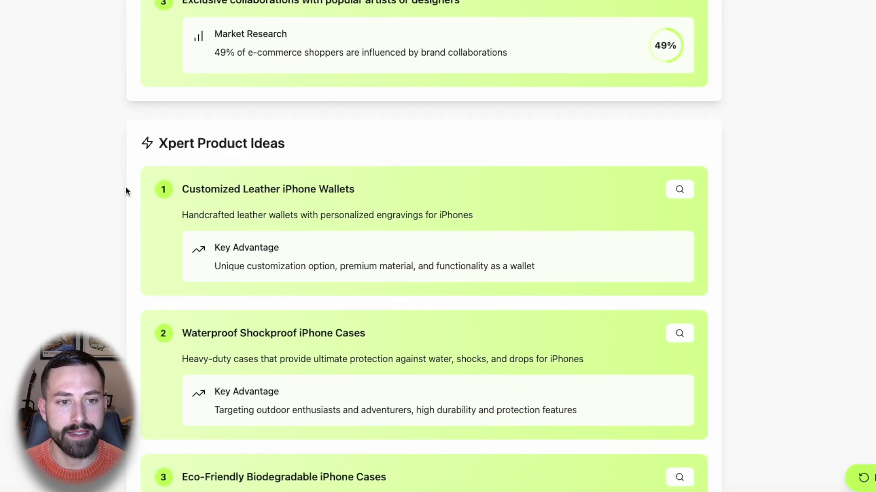
pyautogui.scroll(2, 126, 191)
pyautogui.scroll(-1, 126, 190)
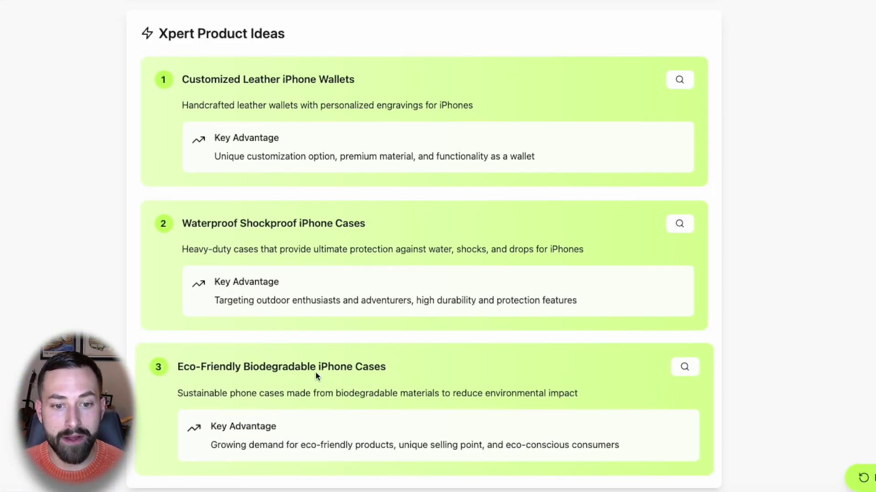
# Generate the Eco-Friendly Biodegradable iPhone Cases report and review its Medium/Increasing/Favorable ratings.
pyautogui.click(683, 369)
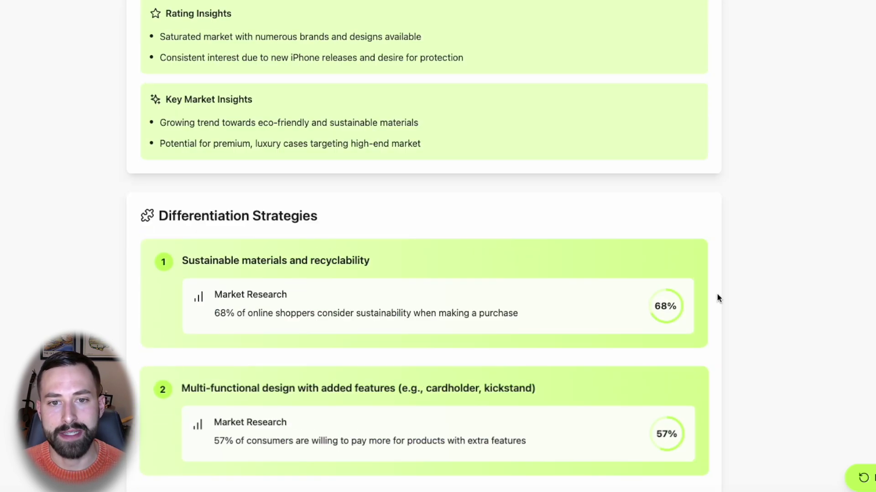
pyautogui.scroll(4, 748, 228)
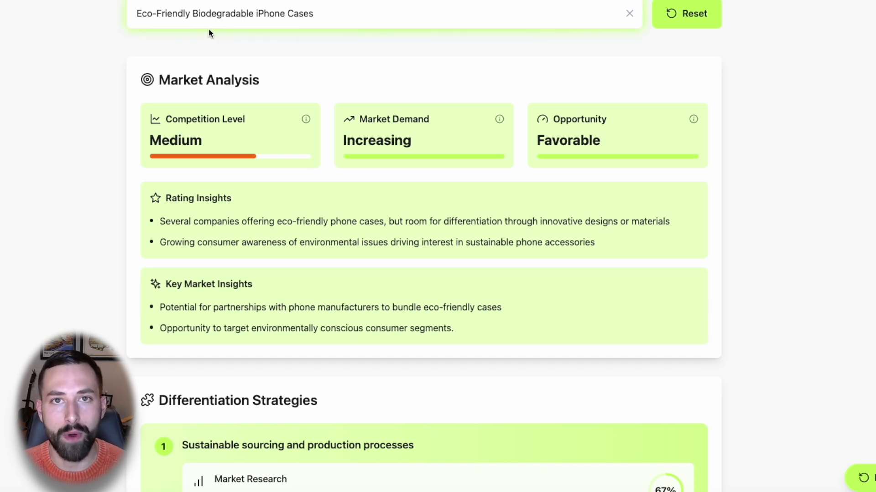
pyautogui.scroll(-4, 107, 202)
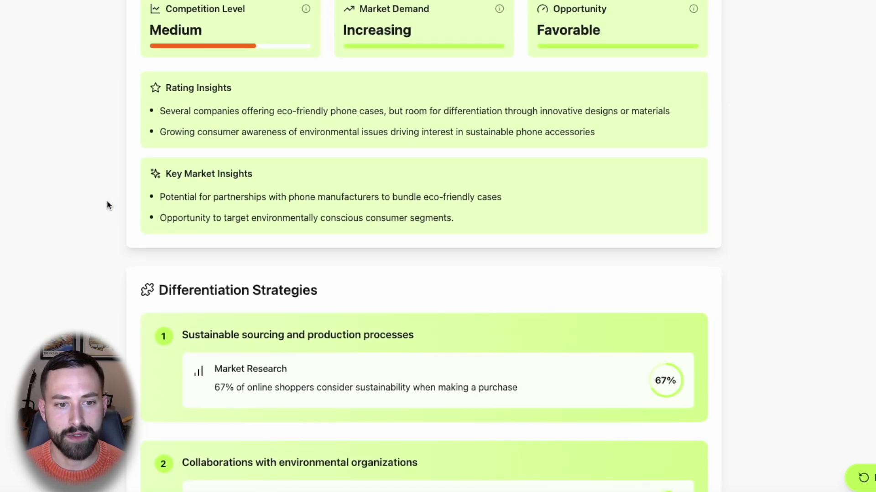
pyautogui.scroll(-5, 107, 201)
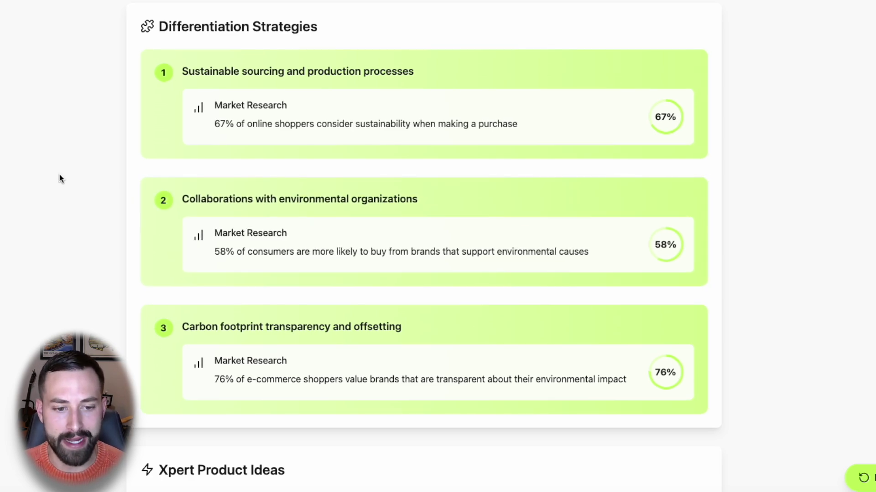
pyautogui.scroll(-7, 83, 159)
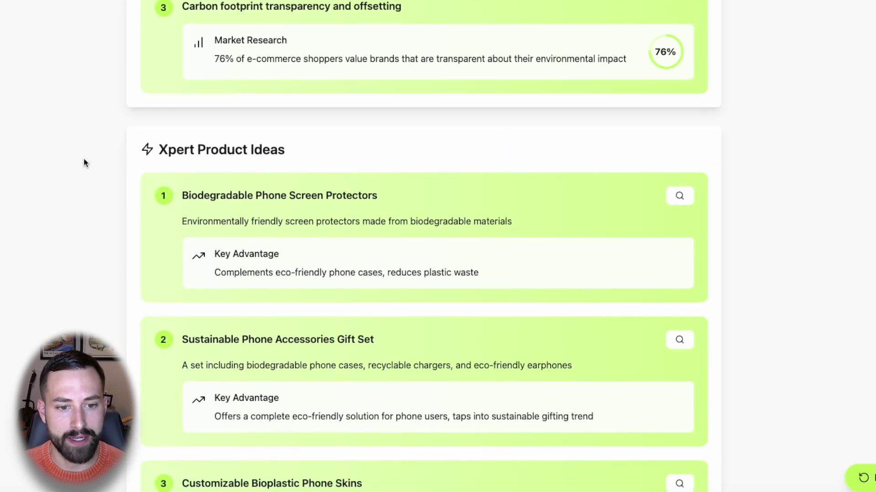
pyautogui.scroll(-3, 83, 158)
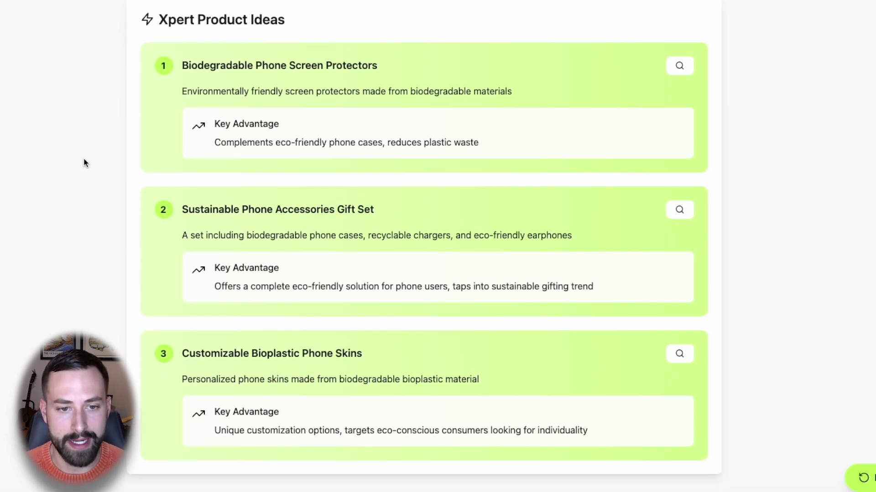
pyautogui.scroll(20, 84, 158)
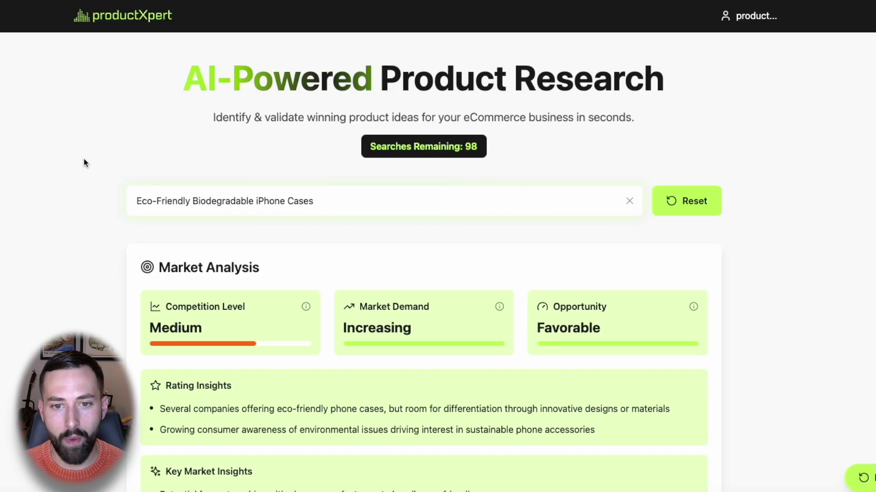
# Scroll past the 67%, 58% and 76% strategies to View Competition and Source This Product.
pyautogui.scroll(-3, 83, 159)
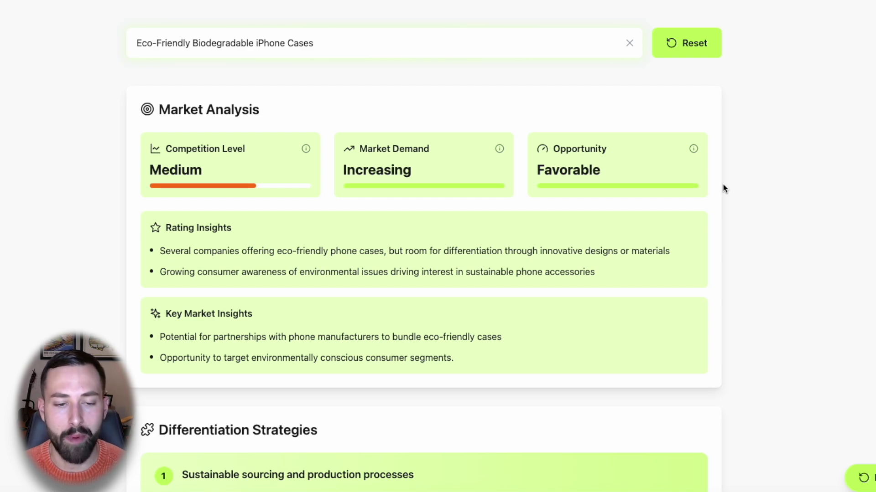
pyautogui.scroll(-1, 723, 185)
pyautogui.scroll(-15, 722, 184)
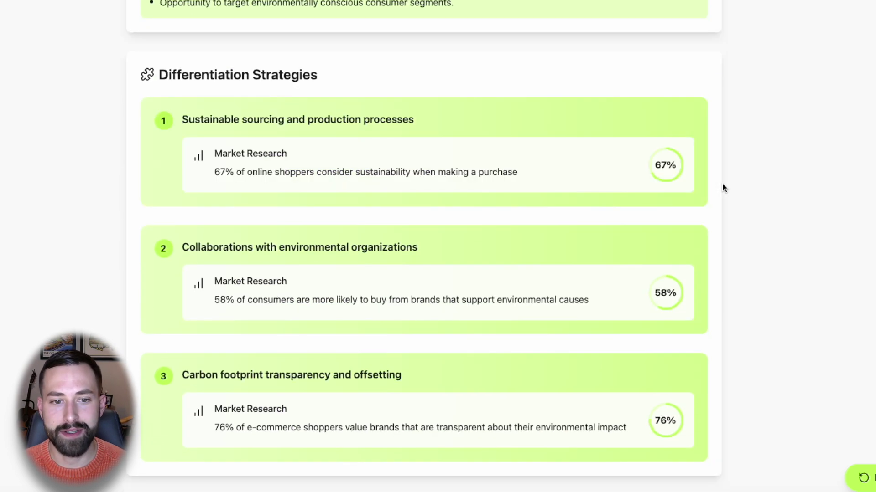
pyautogui.scroll(-9, 723, 187)
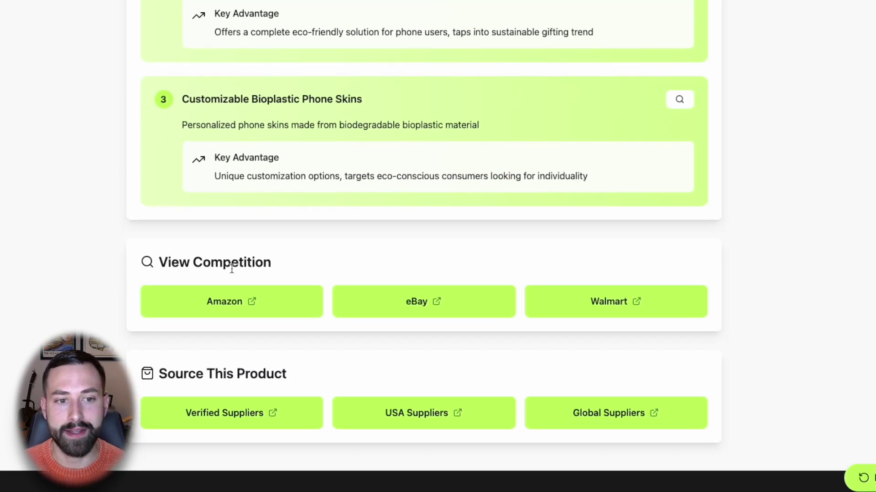
pyautogui.scroll(-1, 231, 269)
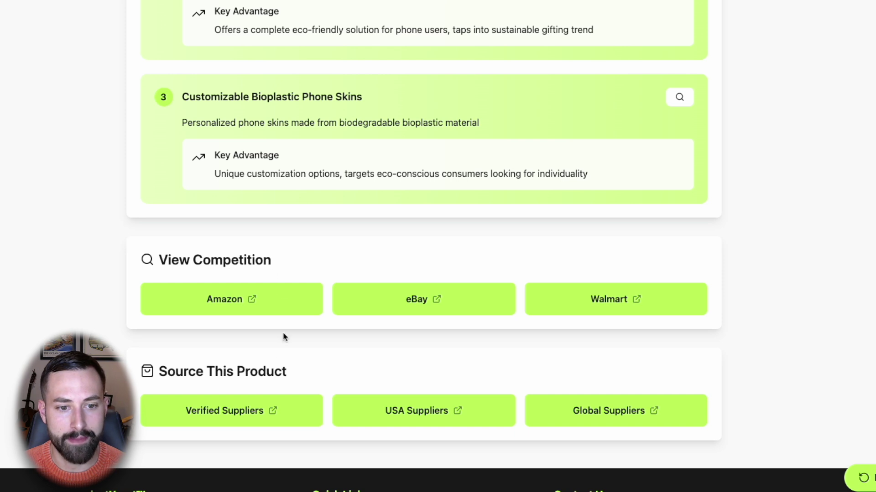
# Browse competing biodegradable iPhone case listings on Amazon, such as GranolaGear's compostable cases.
pyautogui.click(254, 303)
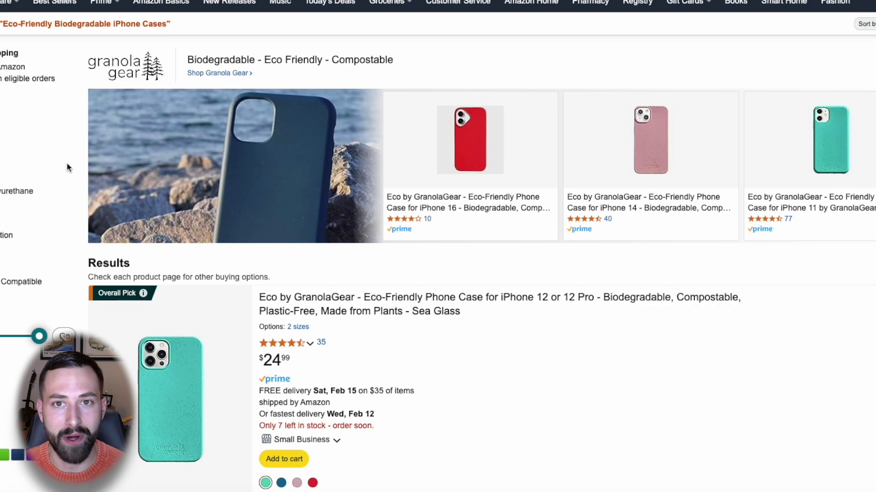
pyautogui.scroll(-3, 67, 164)
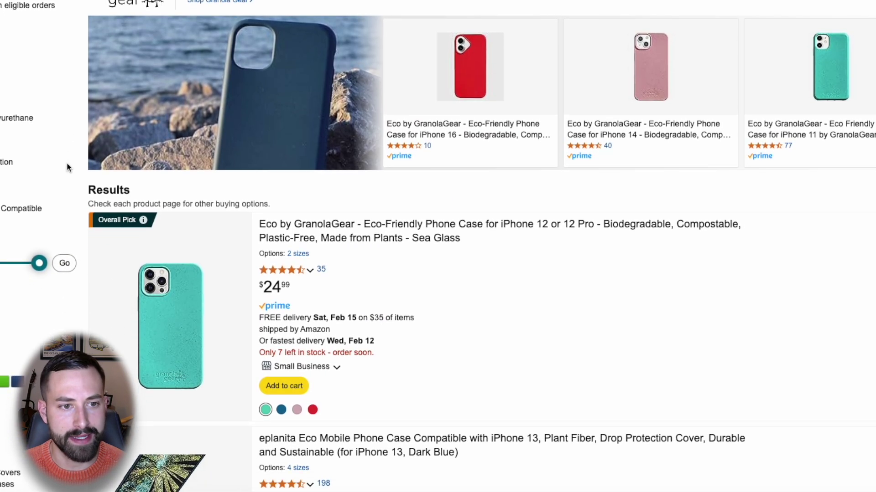
pyautogui.scroll(-2, 67, 167)
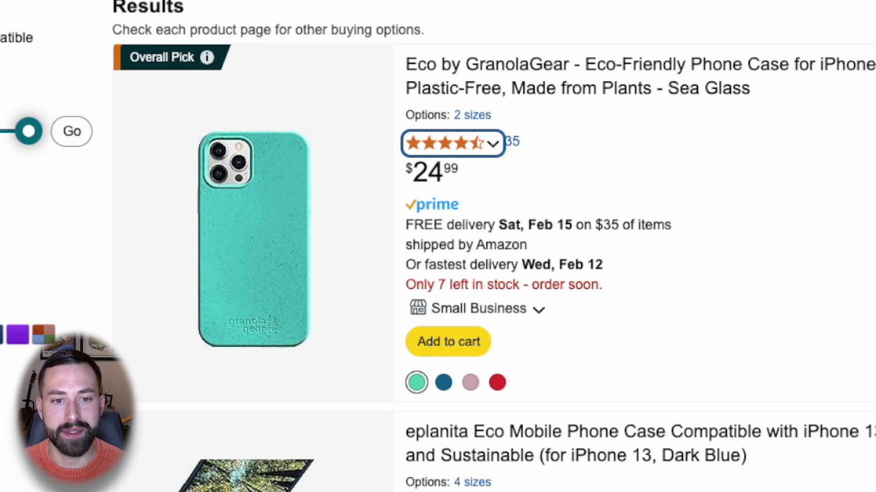
pyautogui.scroll(-4, 492, 246)
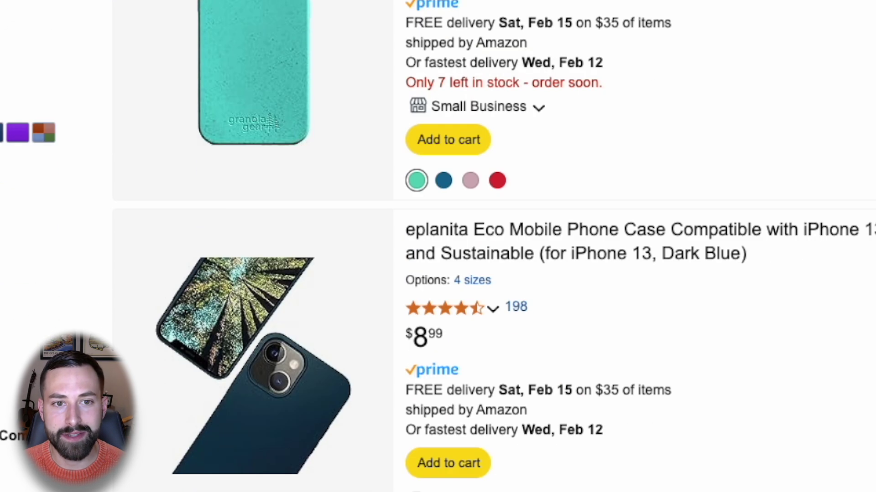
pyautogui.scroll(1, 438, 246)
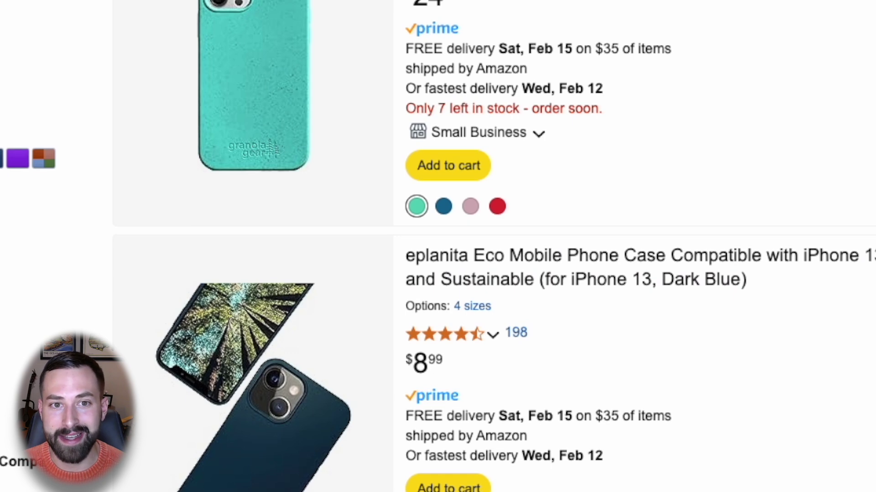
pyautogui.scroll(-10, 648, 223)
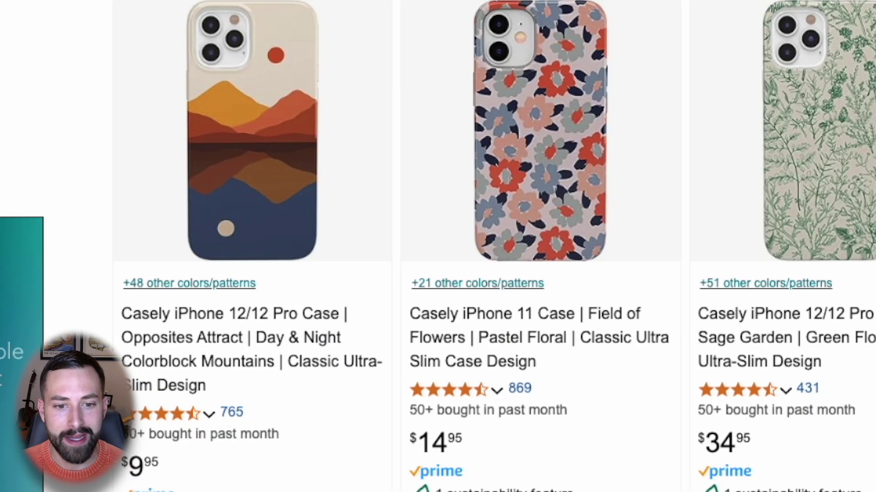
pyautogui.scroll(-10, 438, 246)
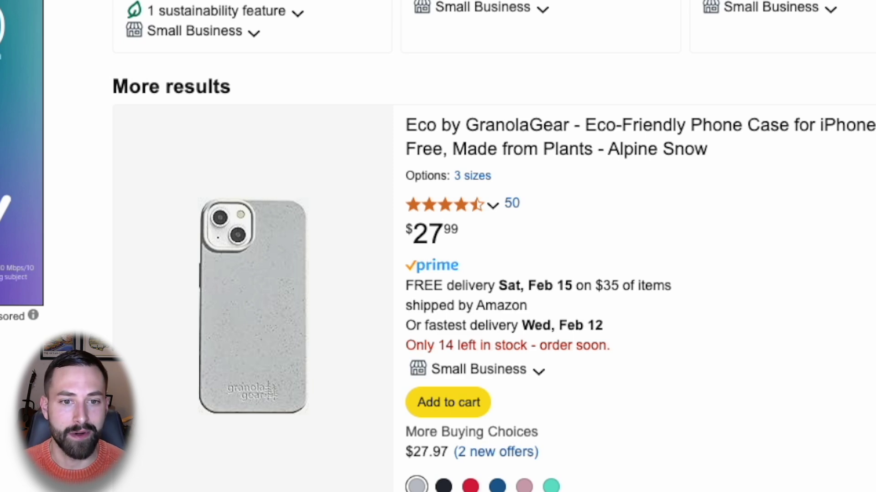
pyautogui.scroll(-5, 721, 302)
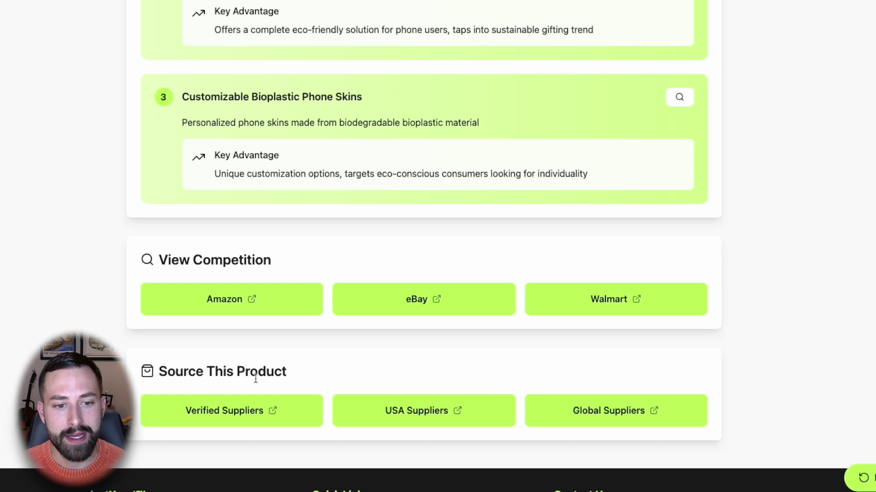
# Find global suppliers on Alibaba and page through the $1.08 wheat straw case's photos.
pyautogui.click(593, 415)
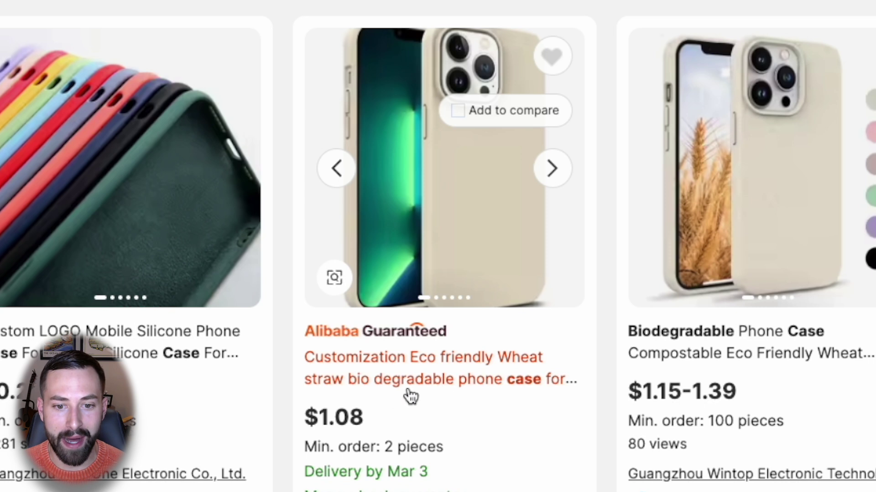
pyautogui.click(553, 175)
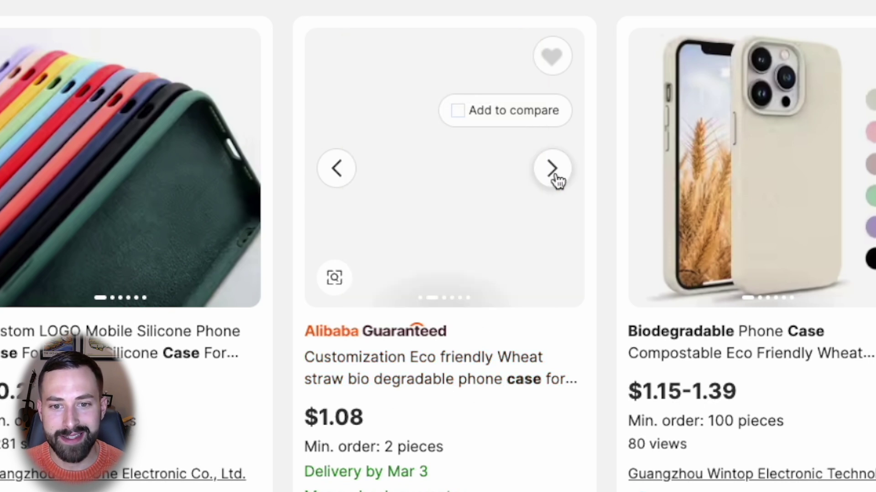
pyautogui.click(554, 170)
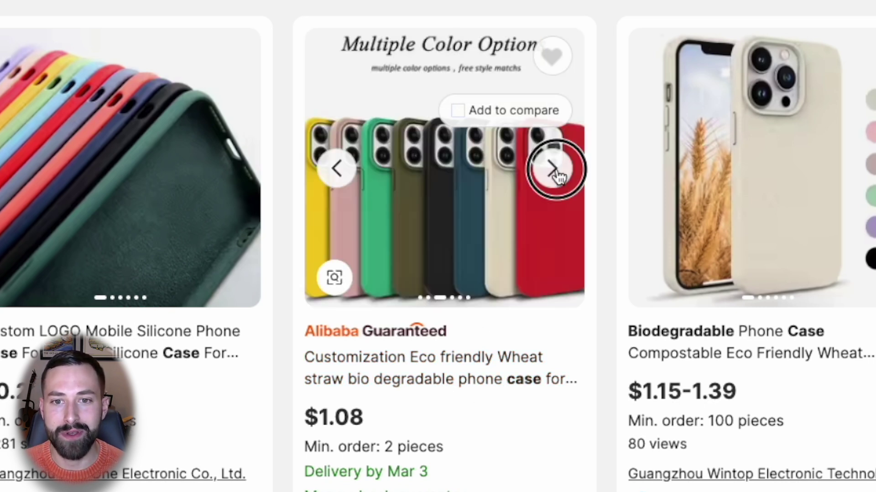
pyautogui.click(553, 170)
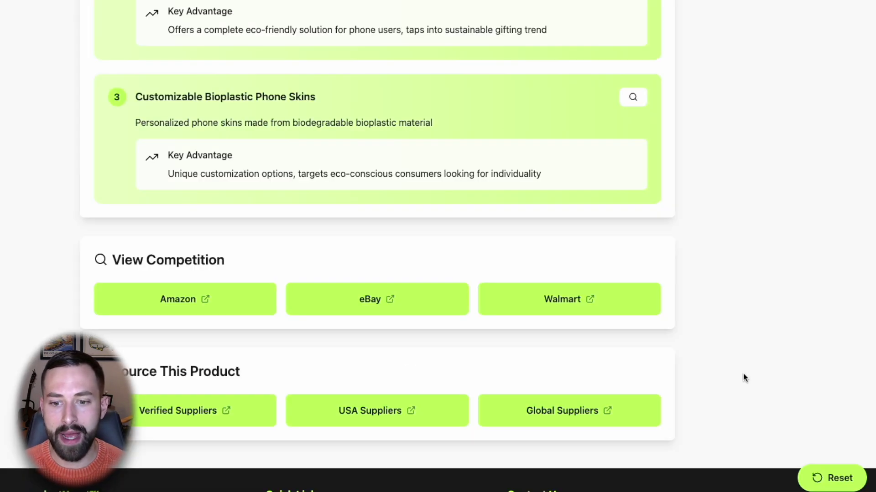
# Reset the report and open the account profile showing the Xpert plan with 98 searches.
pyautogui.click(832, 478)
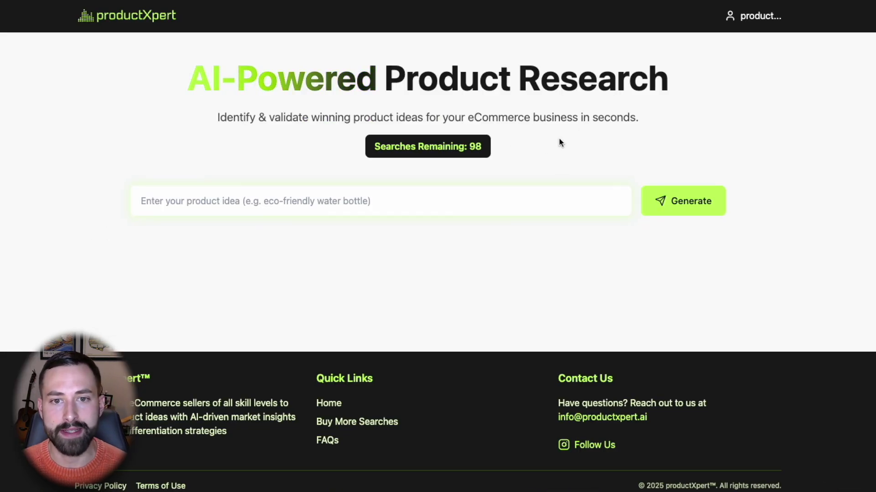
pyautogui.click(746, 17)
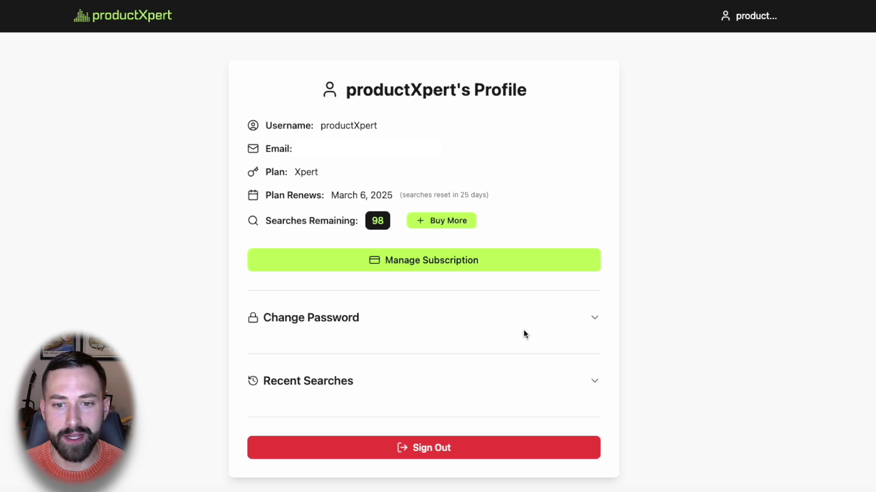
# Expand Recent Searches and read the saved Eco-Friendly Biodegradable iPhone Cases report.
pyautogui.click(327, 386)
pyautogui.scroll(-4, 395, 234)
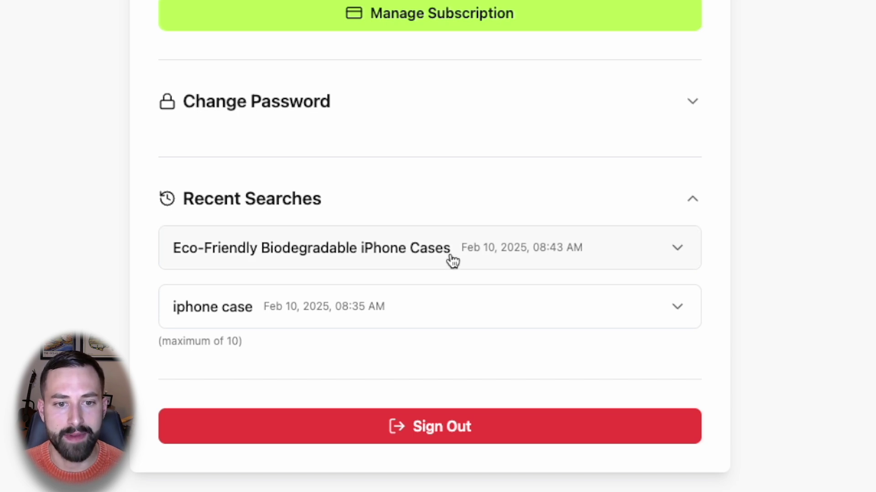
pyautogui.click(594, 264)
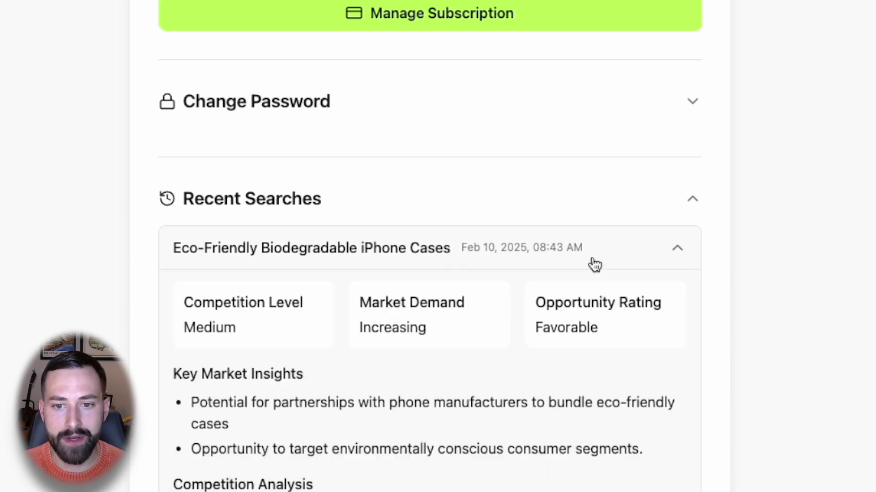
pyautogui.scroll(-7, 274, 305)
pyautogui.scroll(4, 274, 306)
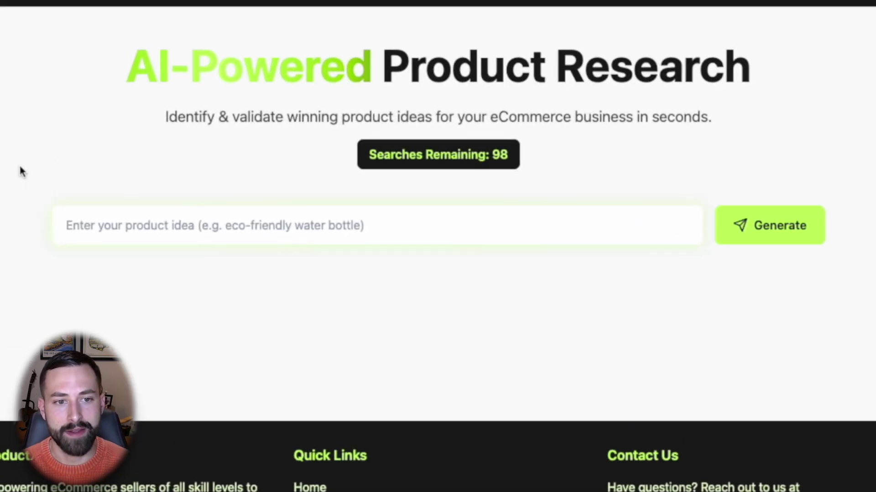
# Generate a report for 'matcha green tea' and scroll down to its differentiation strategies.
pyautogui.click(117, 225)
pyautogui.write('matcha green tea')
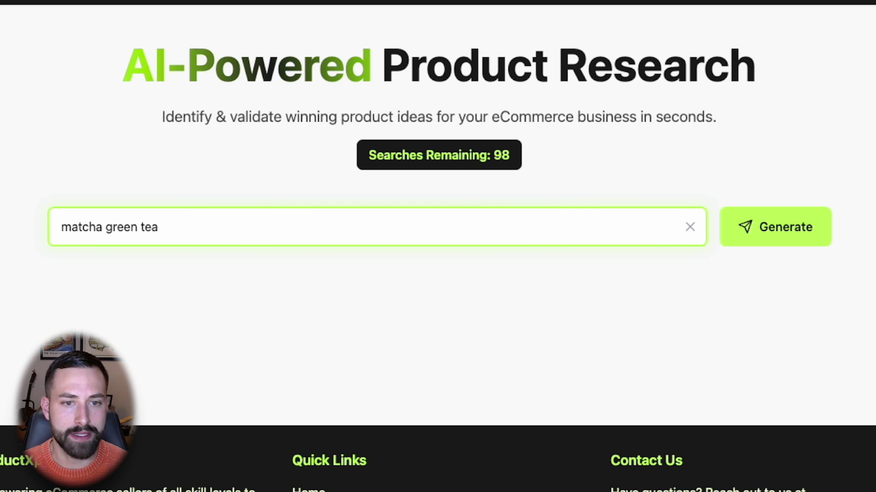
pyautogui.click(786, 236)
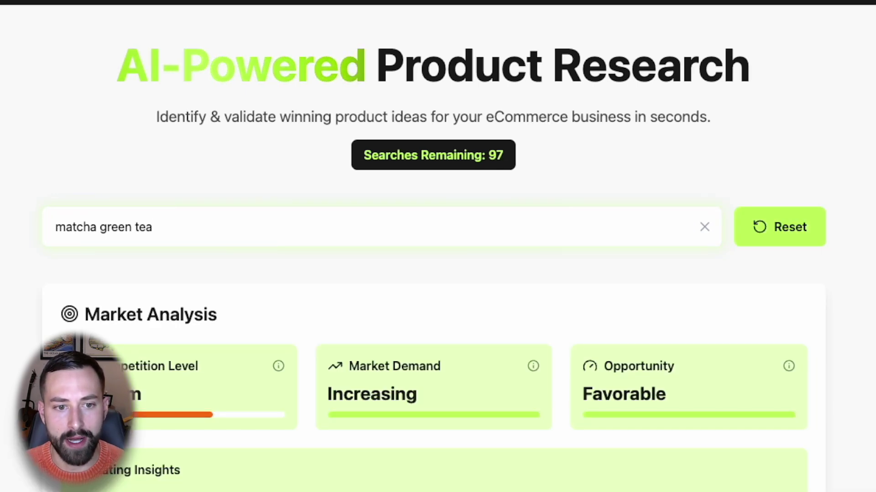
pyautogui.scroll(-5, 433, 246)
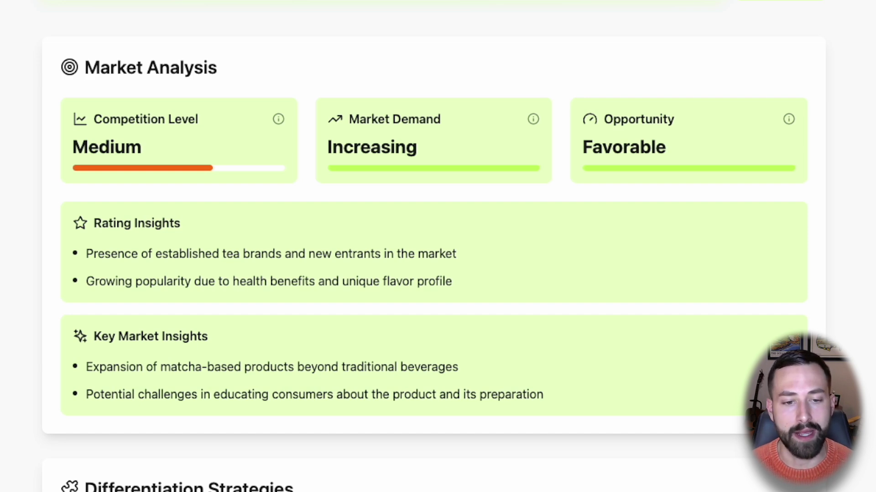
pyautogui.scroll(-2, 438, 246)
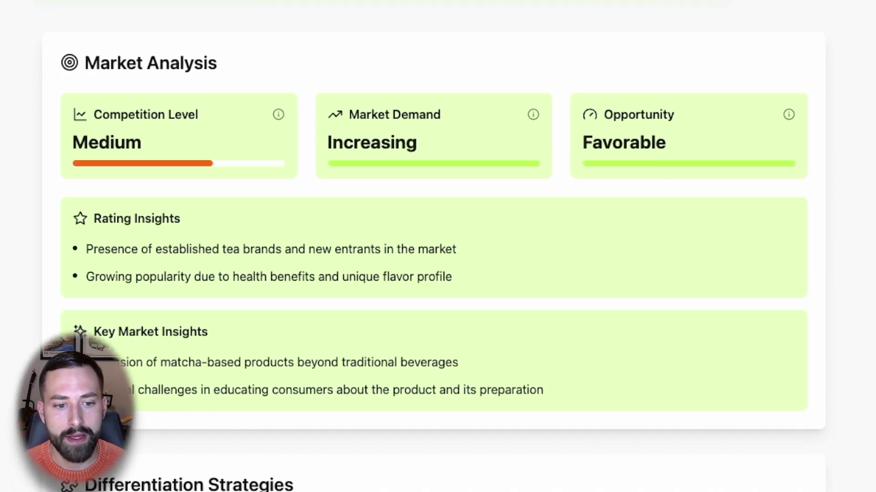
pyautogui.scroll(-10, 434, 258)
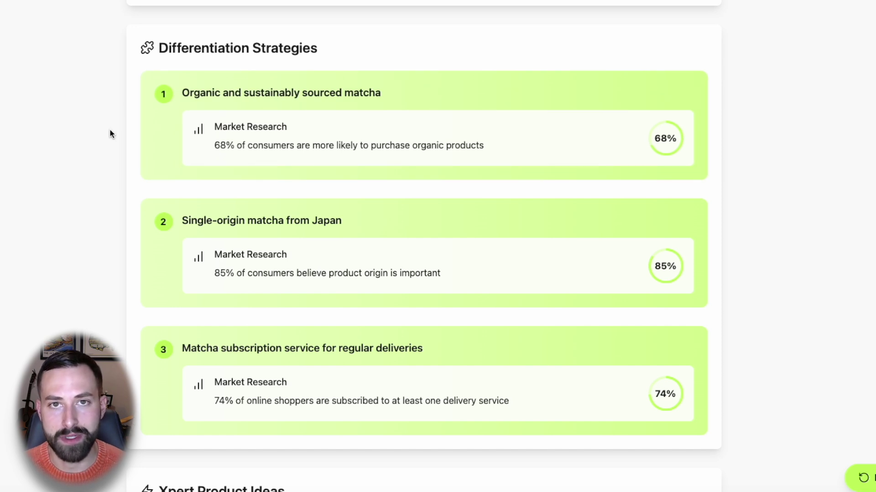
pyautogui.scroll(2, 109, 128)
pyautogui.scroll(-7, 109, 128)
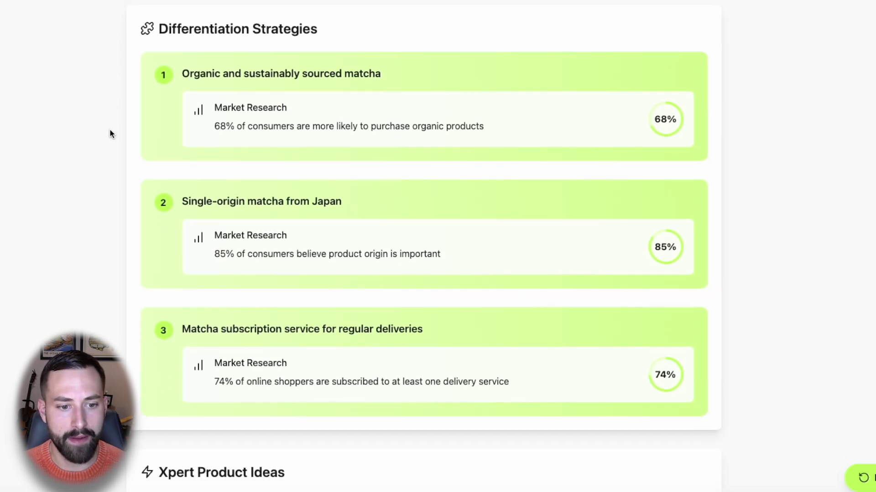
pyautogui.scroll(-5, 110, 130)
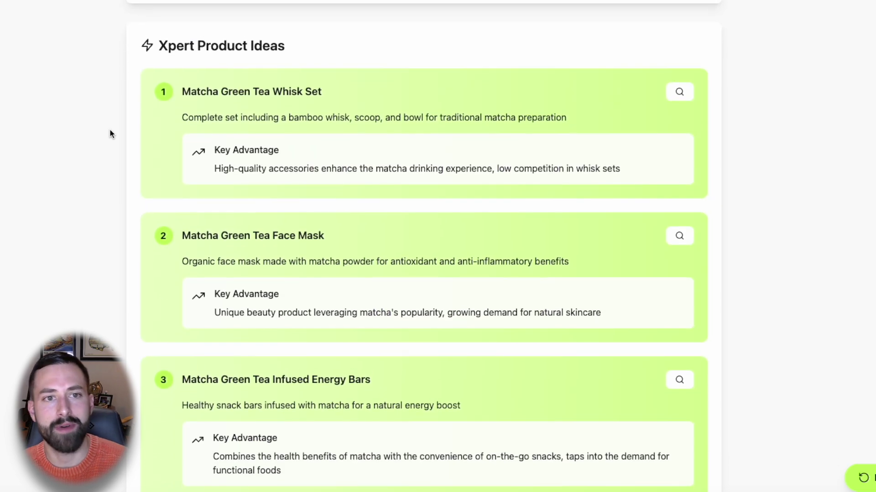
pyautogui.scroll(-1, 109, 134)
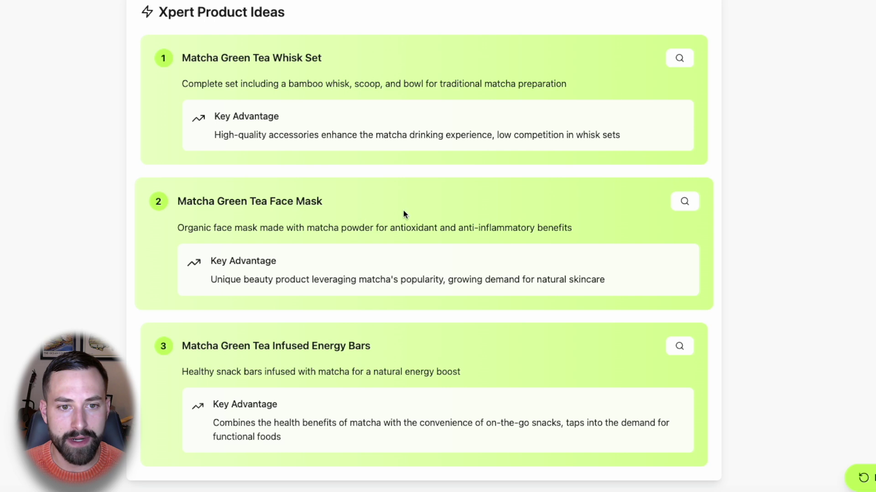
# Generate the Matcha Green Tea Face Mask report and scroll down to Source This Product.
pyautogui.click(684, 204)
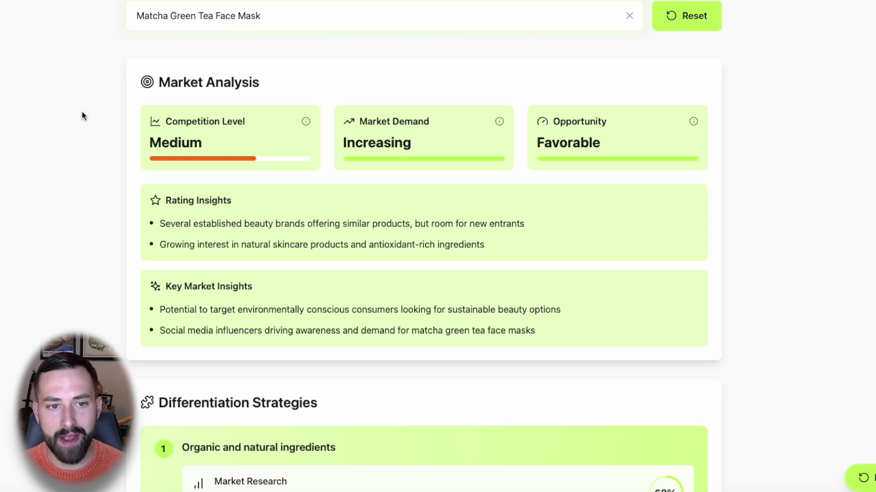
pyautogui.scroll(-4, 80, 128)
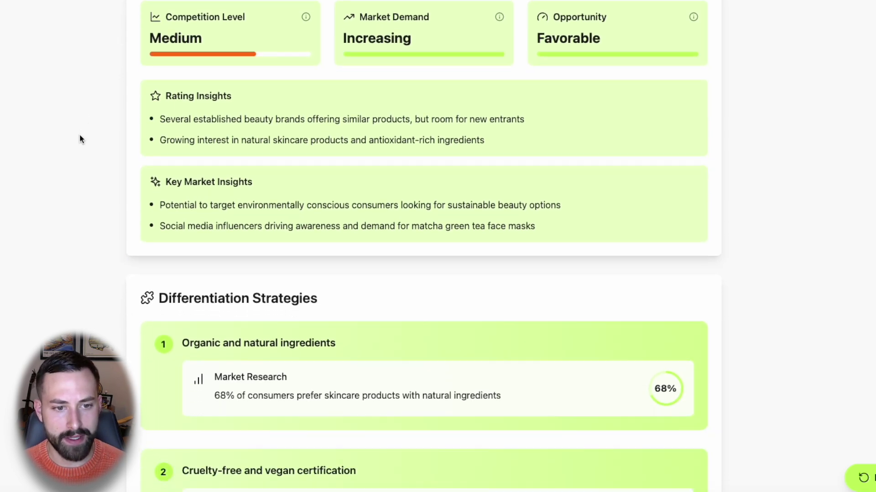
pyautogui.scroll(-5, 80, 139)
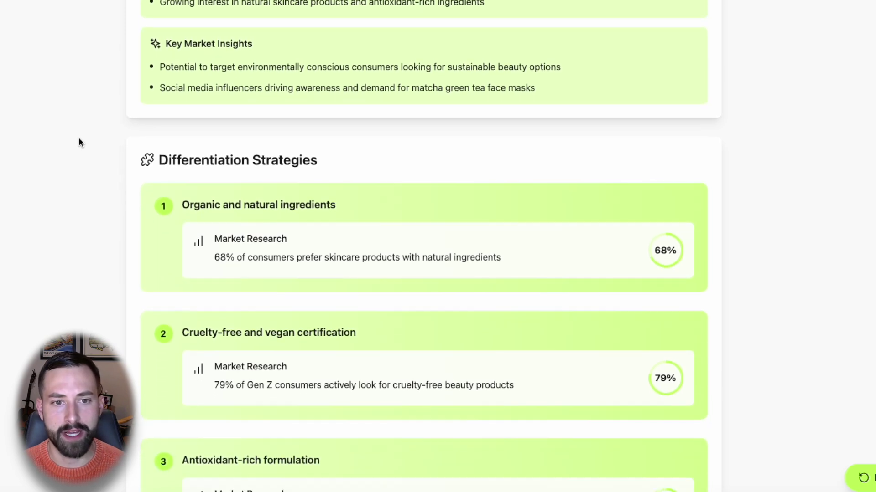
pyautogui.scroll(-10, 79, 142)
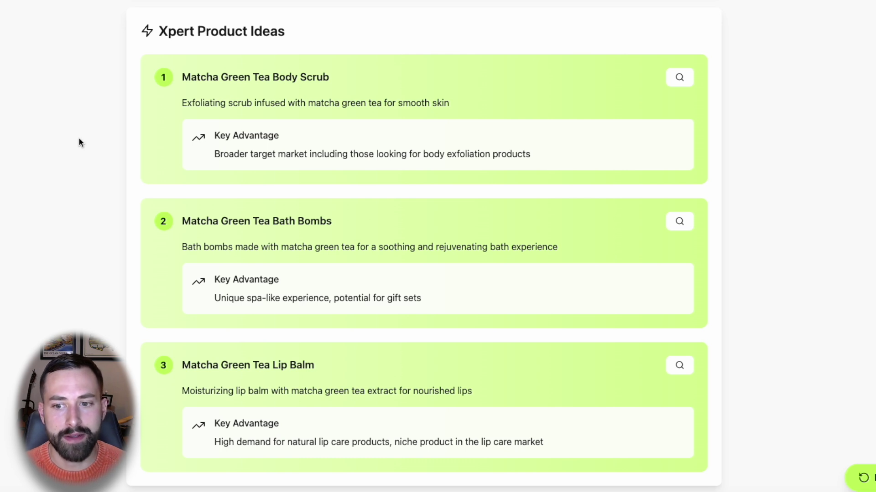
pyautogui.scroll(-5, 79, 143)
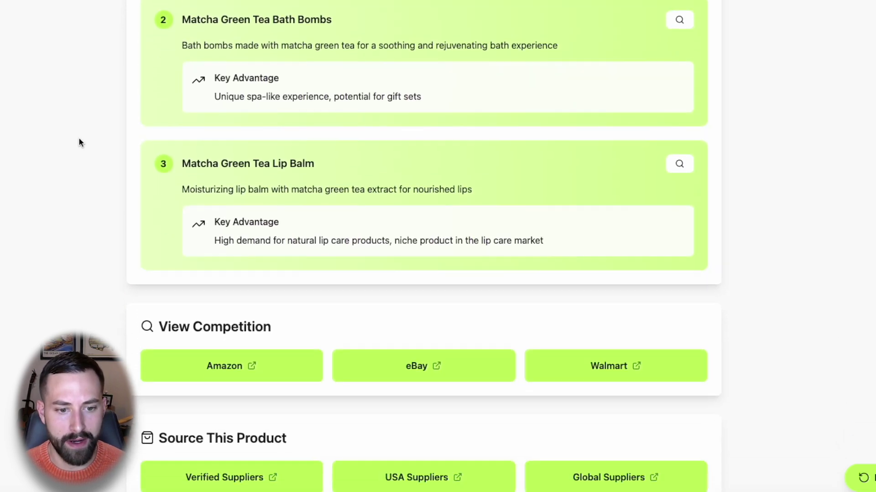
pyautogui.scroll(-5, 79, 142)
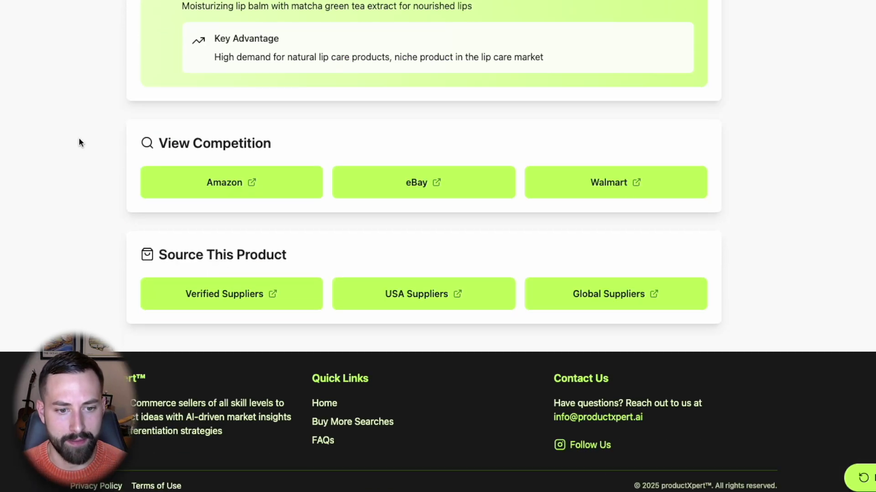
# Browse Alibaba verified suppliers for Matcha Green Tea Face Mask, led by the $2.57-3.70 mud mask.
pyautogui.click(214, 301)
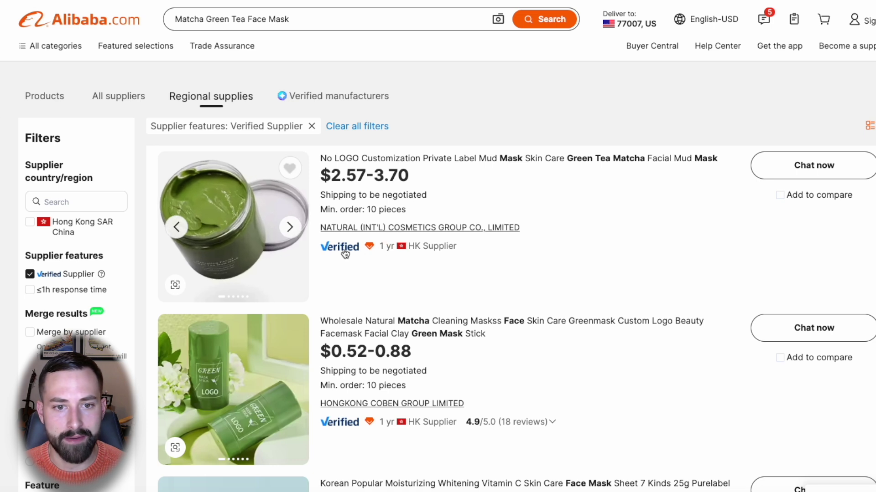
pyautogui.click(289, 227)
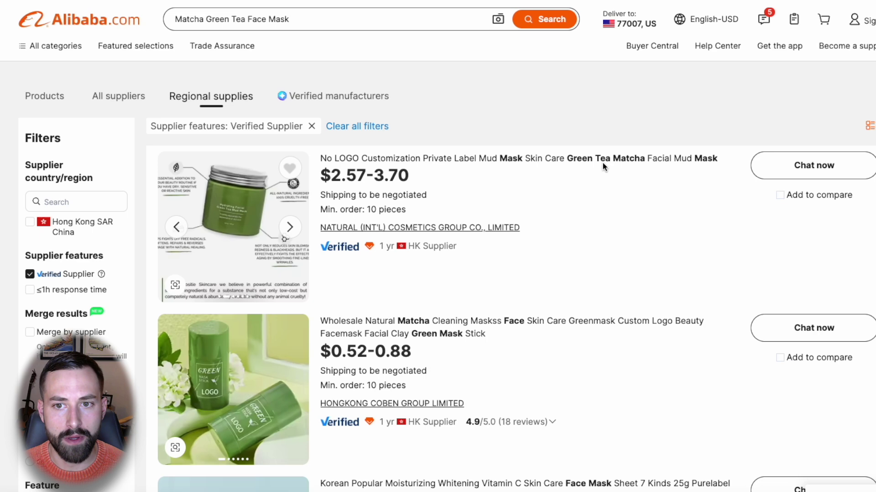
pyautogui.scroll(-5, 543, 233)
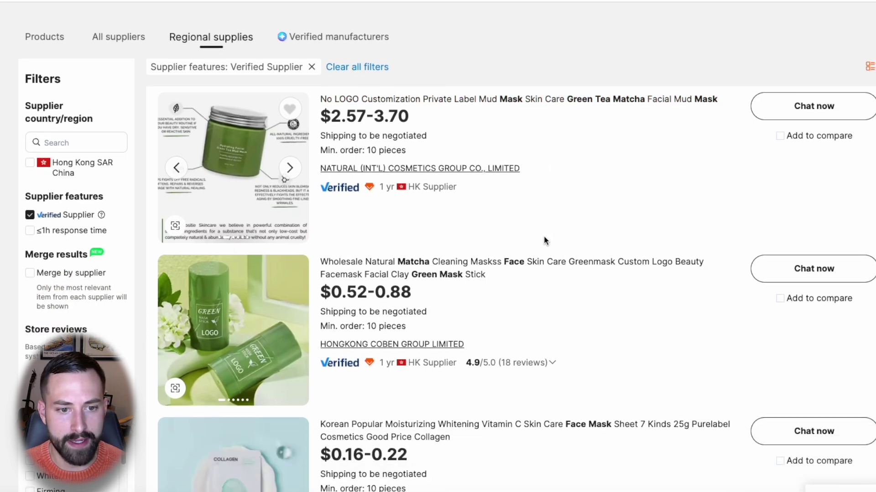
pyautogui.scroll(-8, 618, 199)
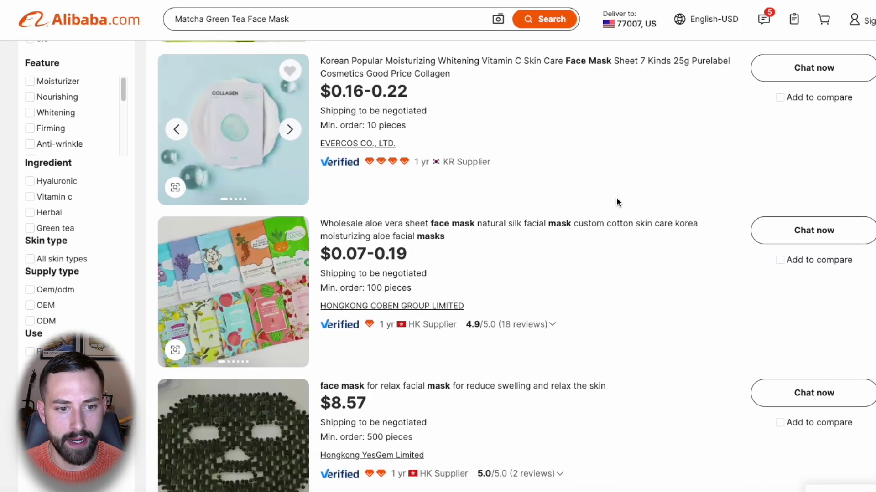
pyautogui.scroll(13, 616, 202)
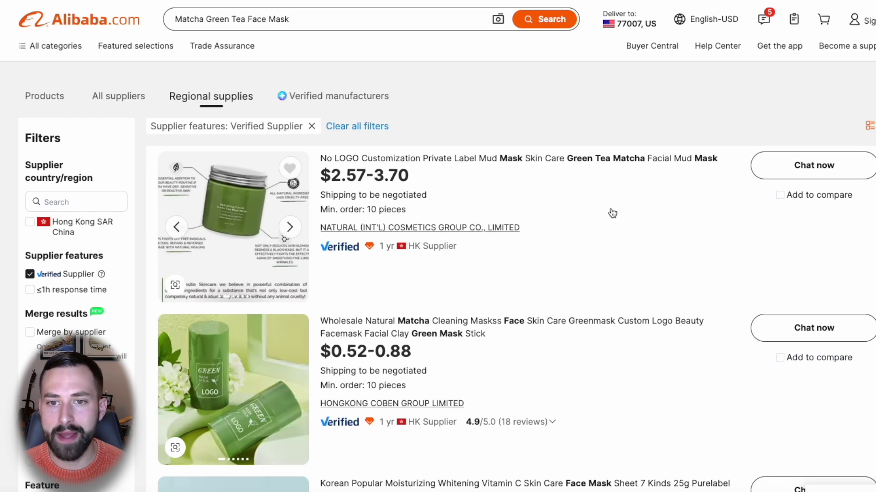